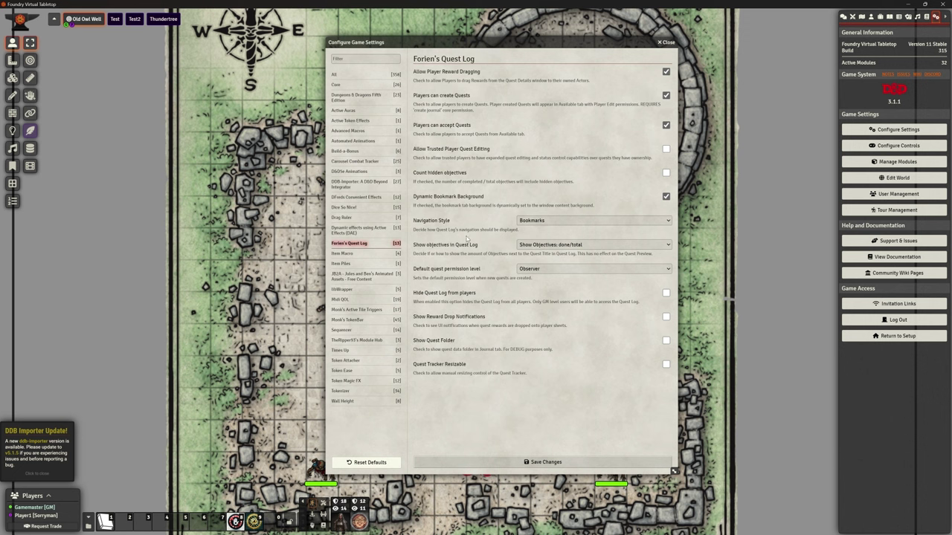
Keep Bookmarks navigation, done/total objectives display and Observer as the default quest permission.
{"action": "left_click", "coordinate": [547, 221]}
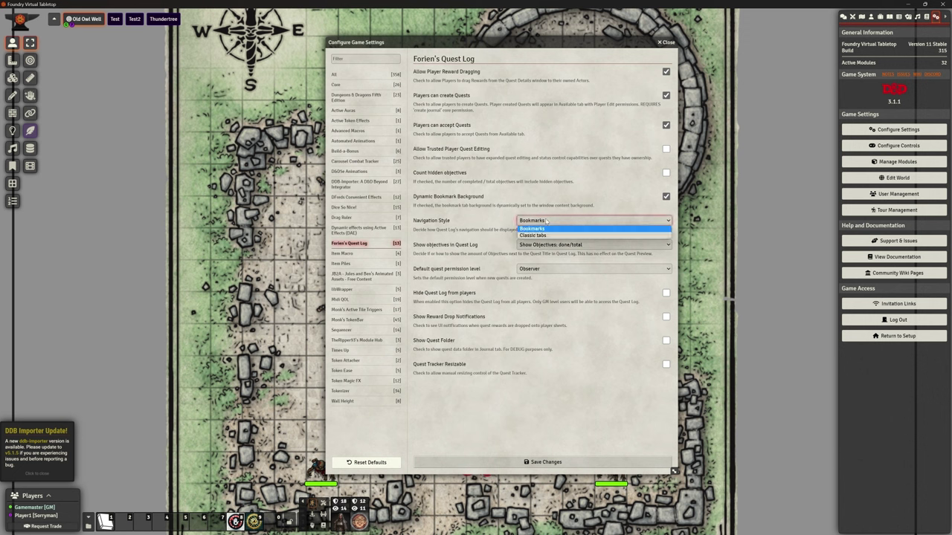
{"action": "left_click", "coordinate": [521, 227]}
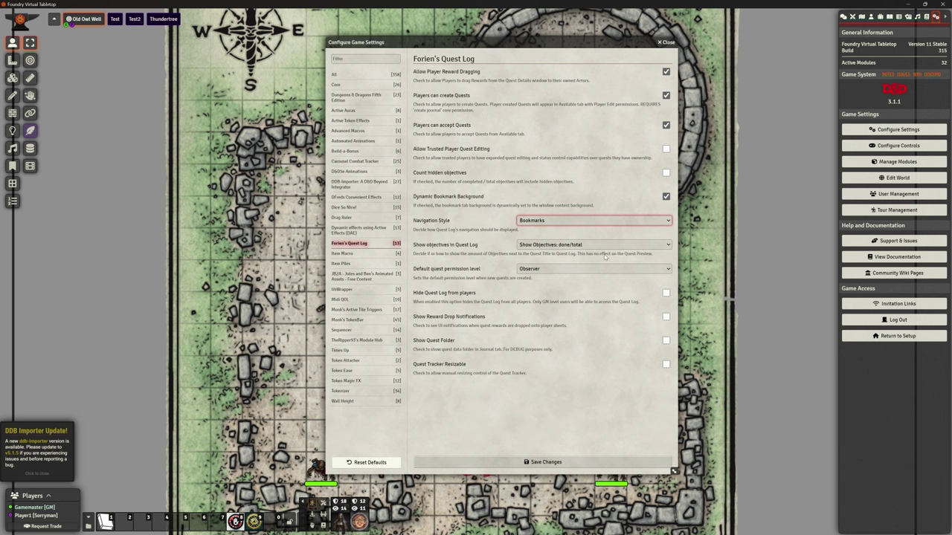
{"action": "left_click", "coordinate": [595, 247]}
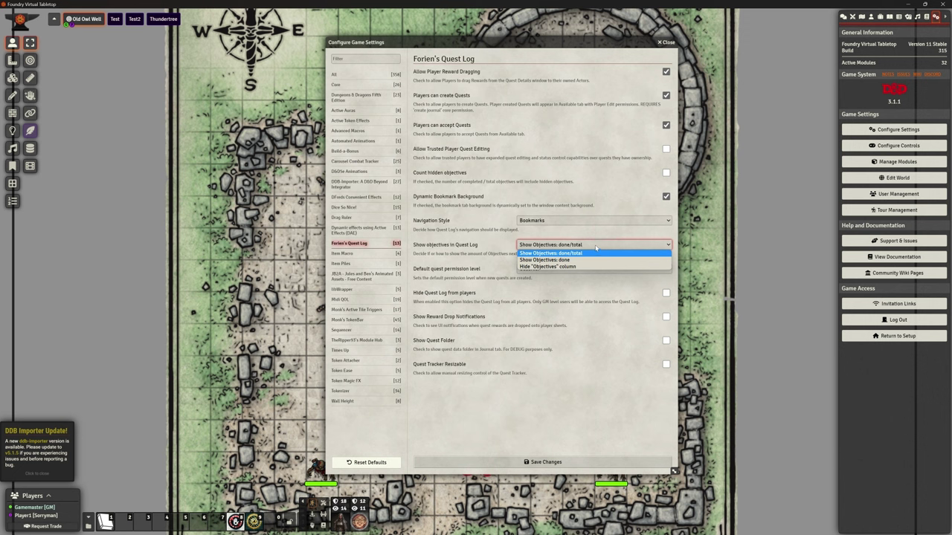
{"action": "left_click", "coordinate": [596, 247]}
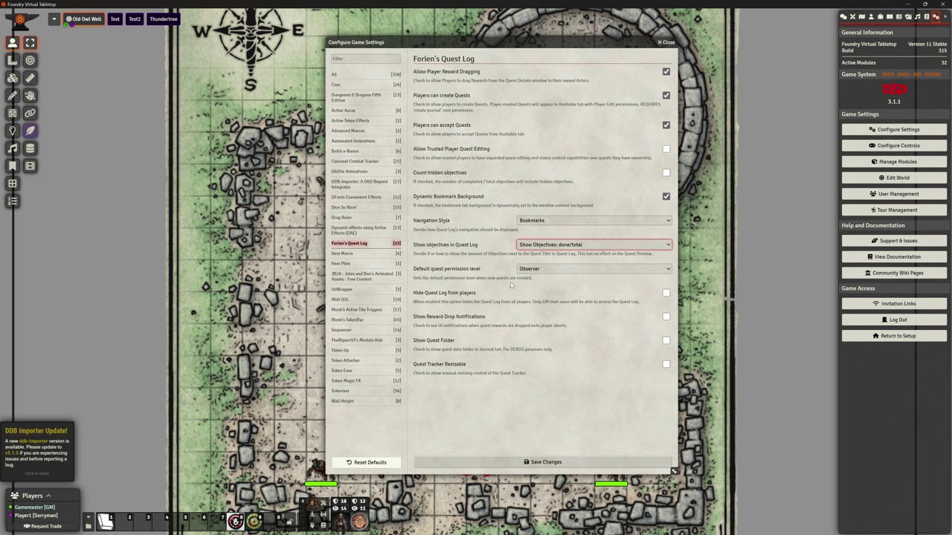
{"action": "left_click", "coordinate": [557, 272]}
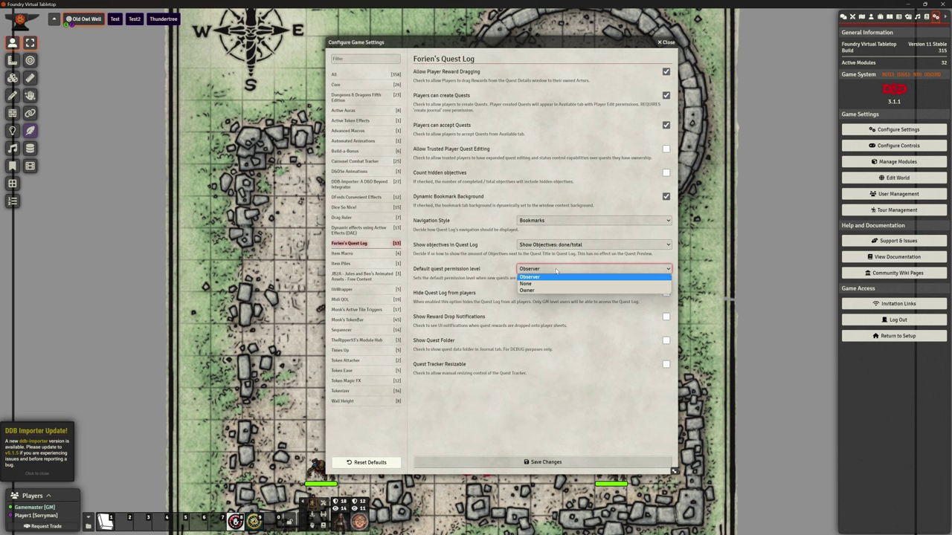
{"action": "left_click", "coordinate": [557, 272]}
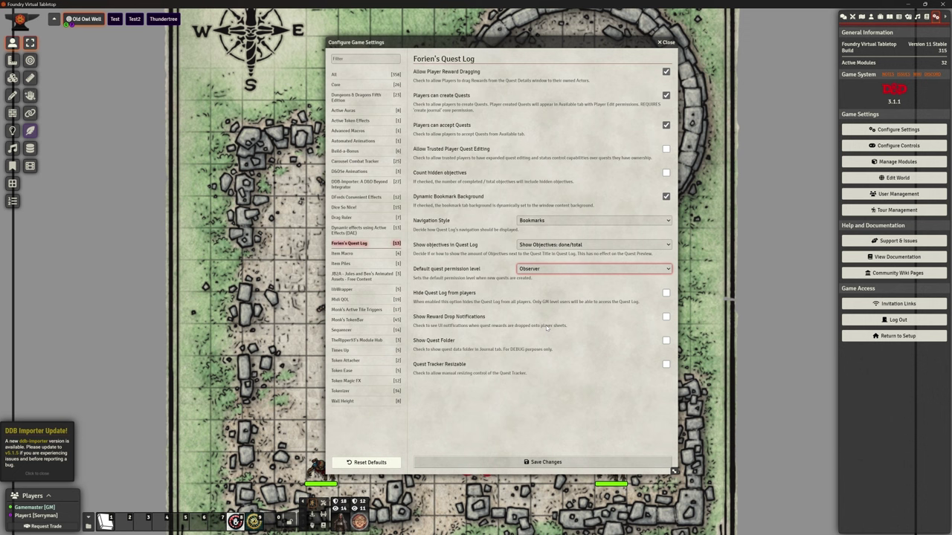
Enable Show Reward Drop Notifications and Quest Tracker Resizable, then save the settings.
{"action": "left_click", "coordinate": [666, 317]}
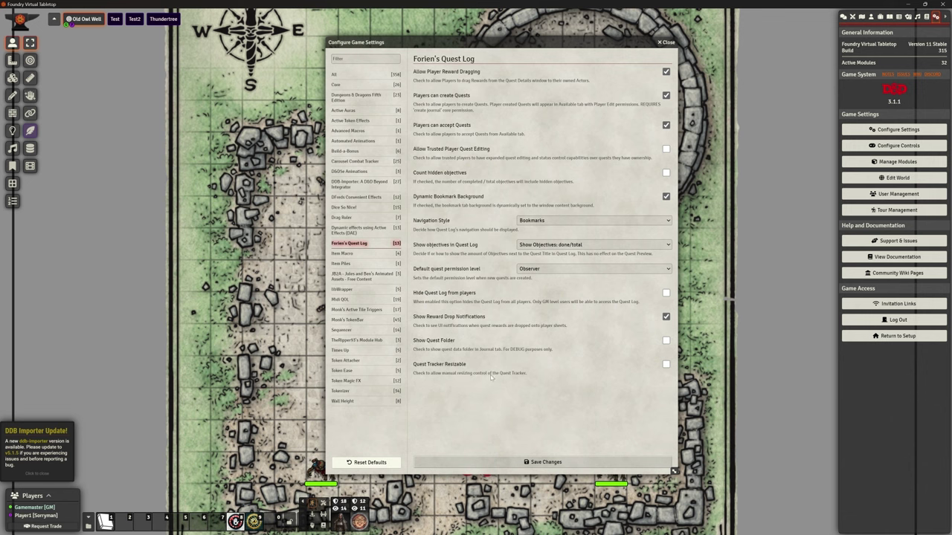
{"action": "left_click", "coordinate": [665, 365]}
{"action": "left_click", "coordinate": [531, 462]}
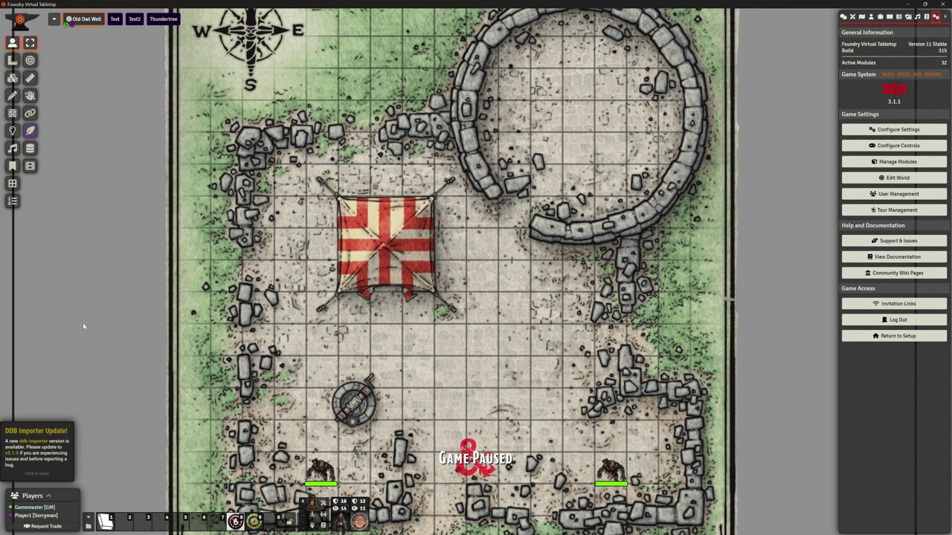
Dismiss the importer notification and open the Quest Log from the Journal Notes controls.
{"action": "left_click", "coordinate": [35, 473]}
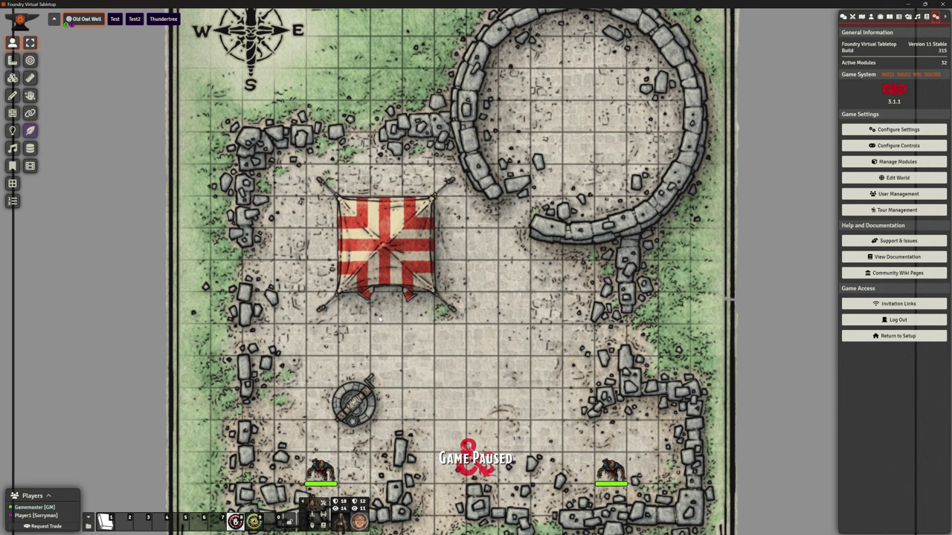
{"action": "left_click", "coordinate": [843, 16]}
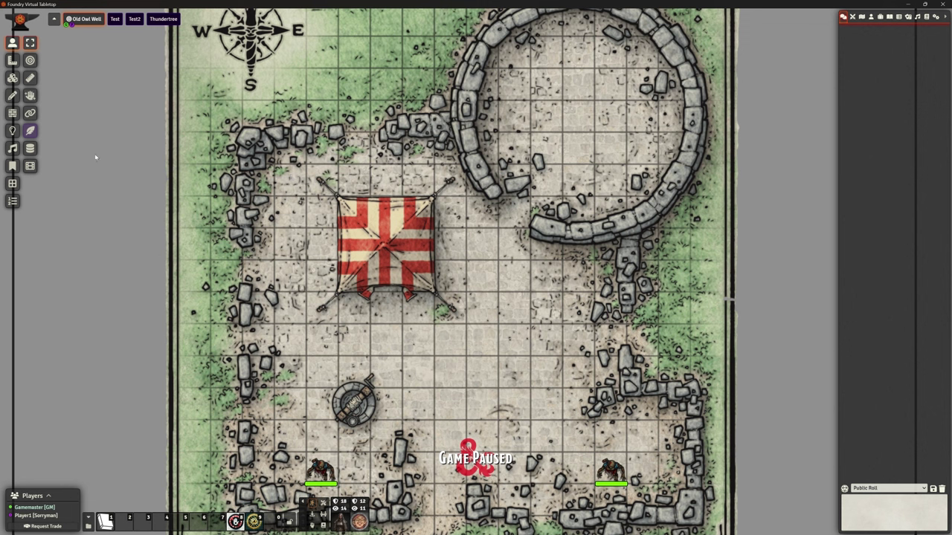
{"action": "left_click", "coordinate": [12, 166]}
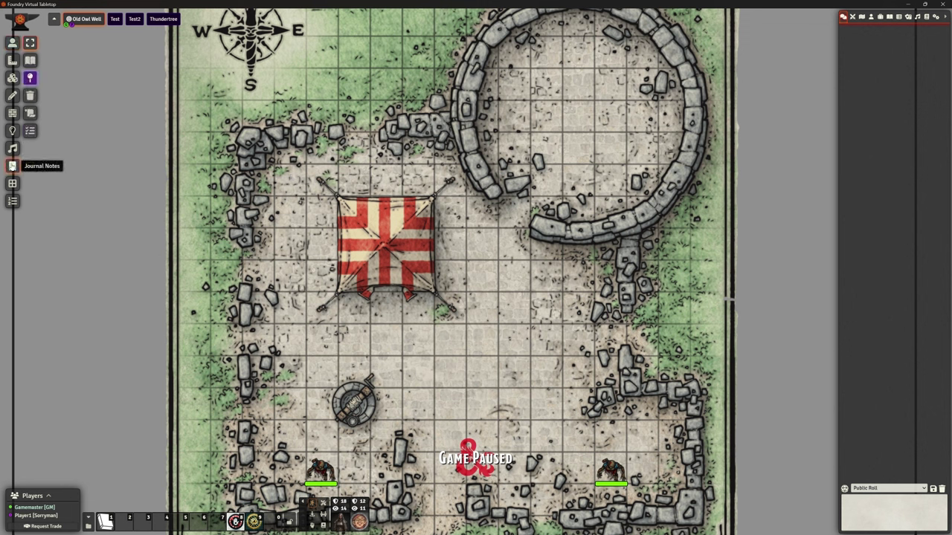
{"action": "left_click", "coordinate": [30, 113]}
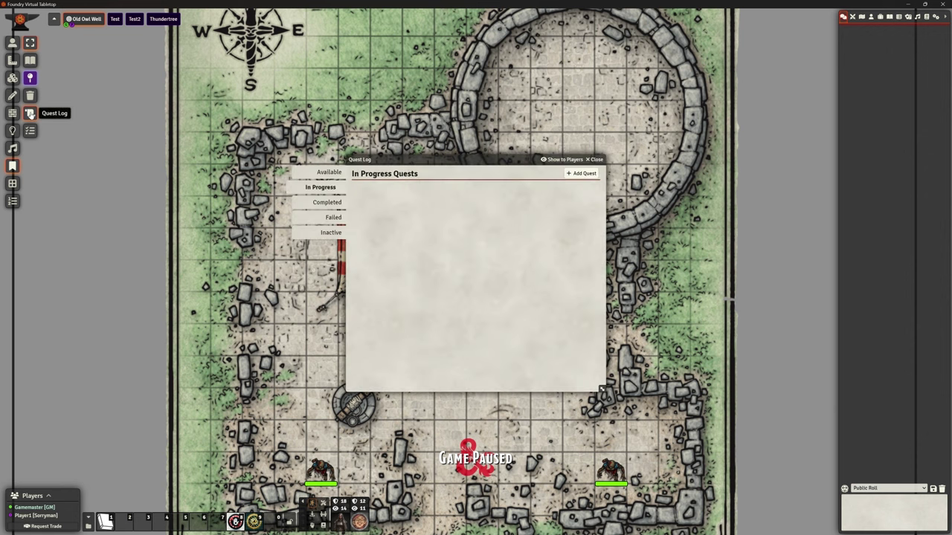
Reposition and enlarge the Quest Log window.
{"action": "left_click_drag", "start_coordinate": [463, 156], "coordinate": [444, 110]}
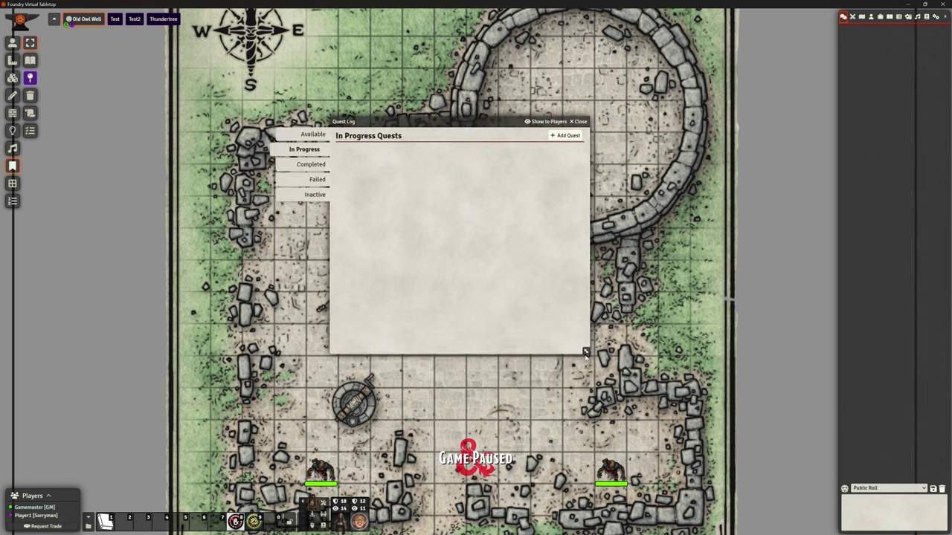
{"action": "left_click_drag", "start_coordinate": [586, 353], "coordinate": [684, 454]}
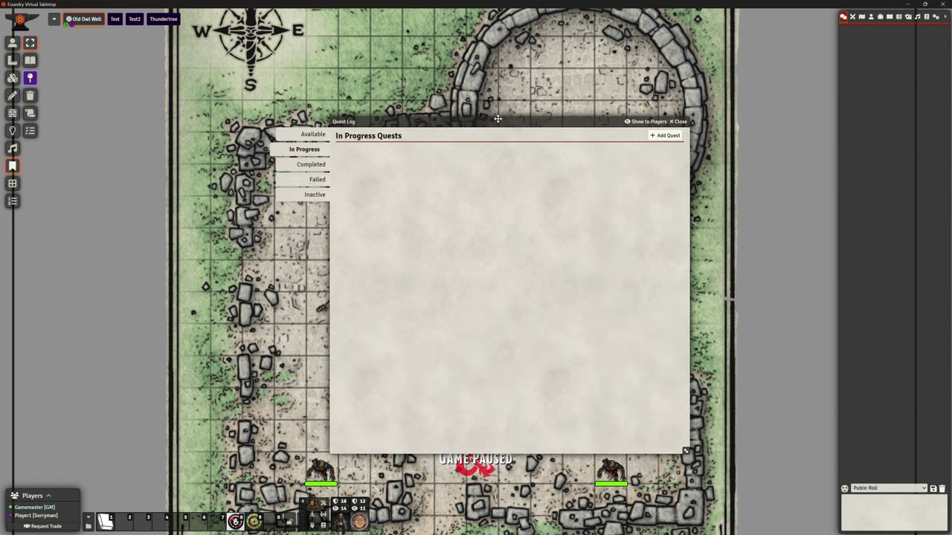
{"action": "left_click_drag", "start_coordinate": [493, 119], "coordinate": [482, 120]}
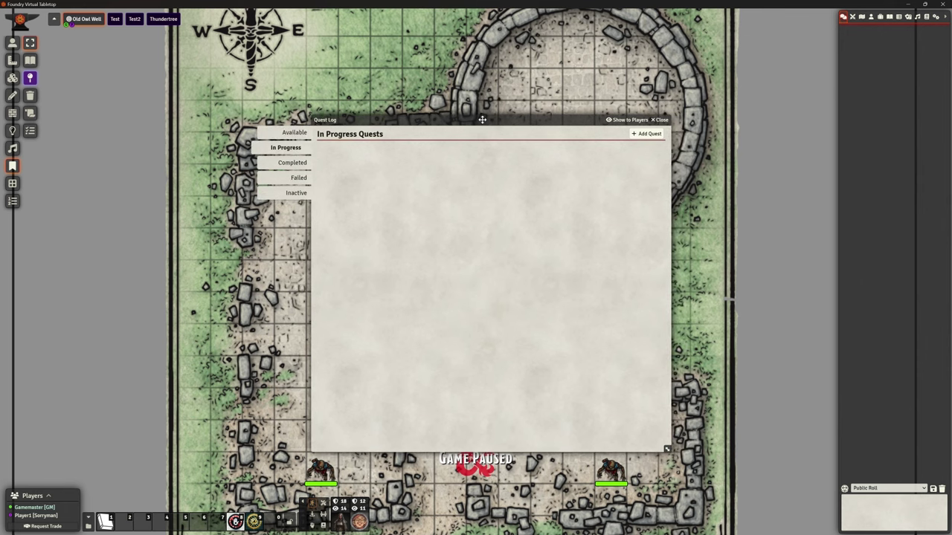
Browse the Available, In Progress, Completed, Failed and Inactive quest lists, ending on Inactive.
{"action": "left_click", "coordinate": [287, 134]}
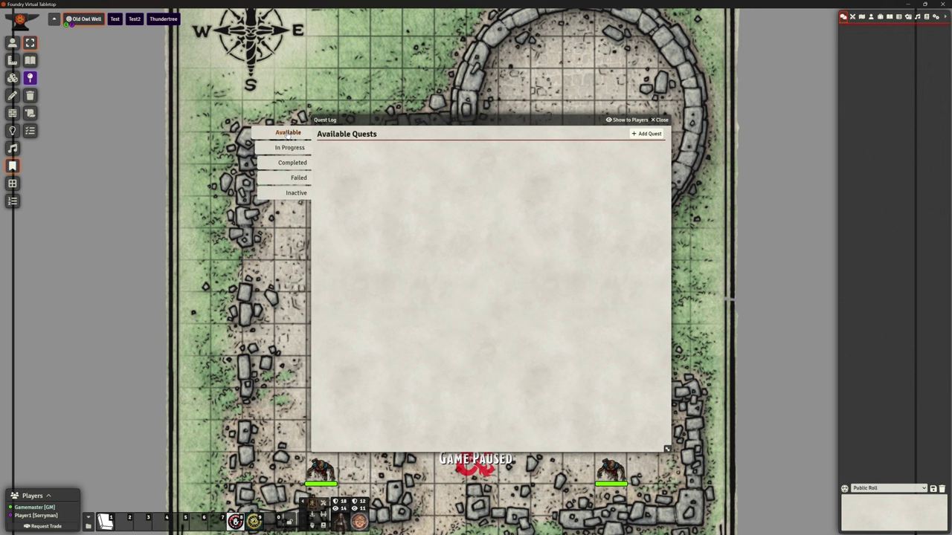
{"action": "left_click", "coordinate": [287, 148]}
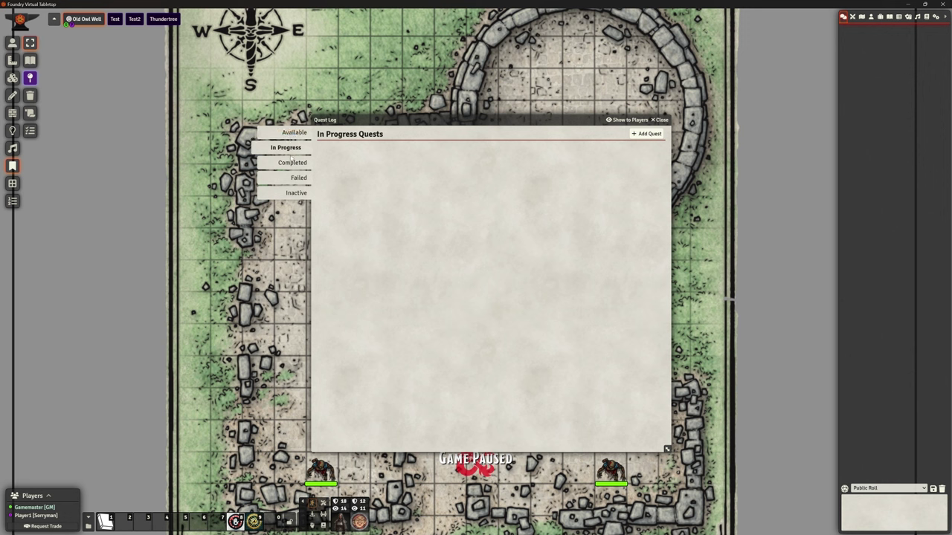
{"action": "left_click", "coordinate": [292, 162]}
{"action": "left_click", "coordinate": [293, 179]}
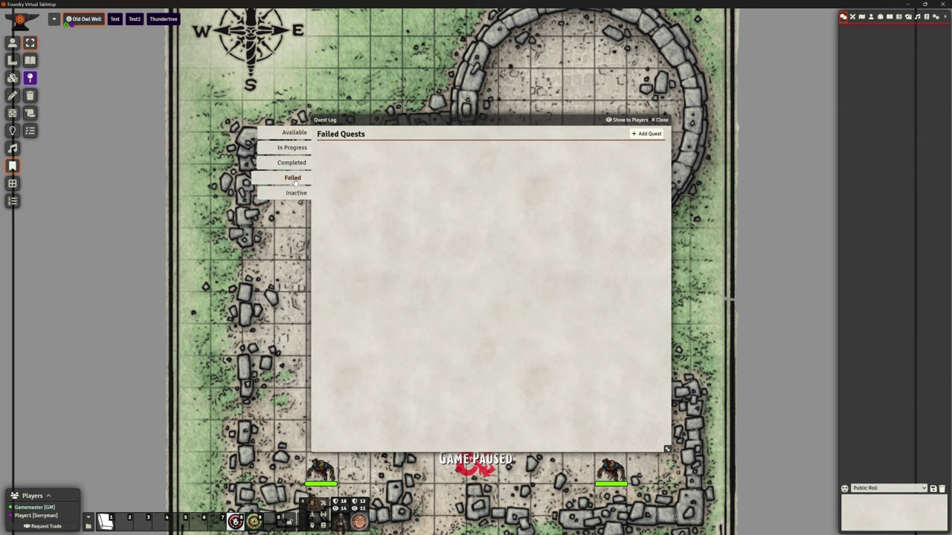
{"action": "left_click", "coordinate": [290, 194]}
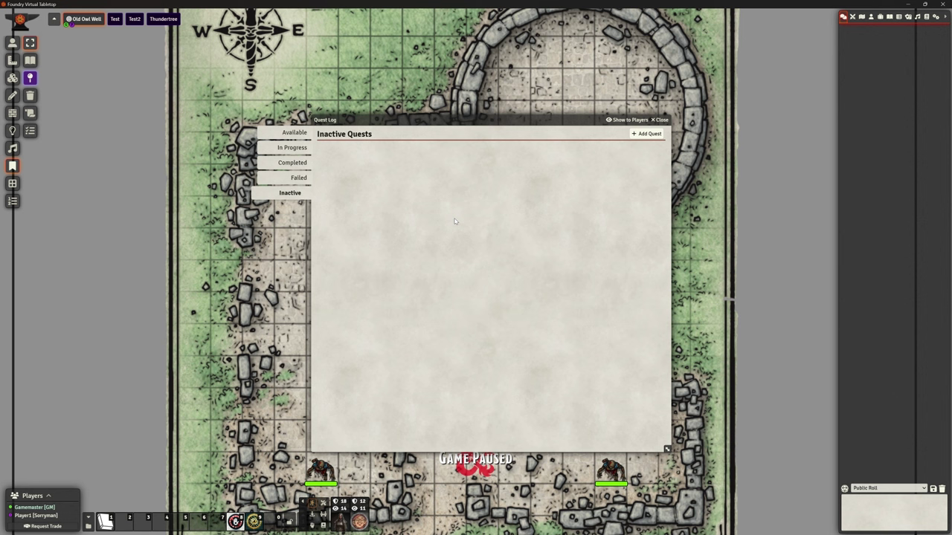
{"action": "left_click", "coordinate": [291, 148]}
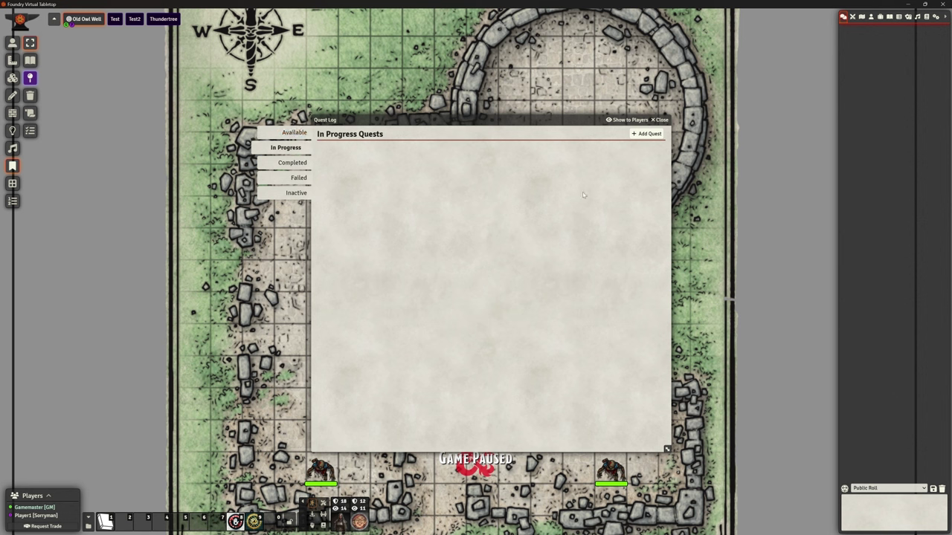
{"action": "left_click", "coordinate": [291, 193]}
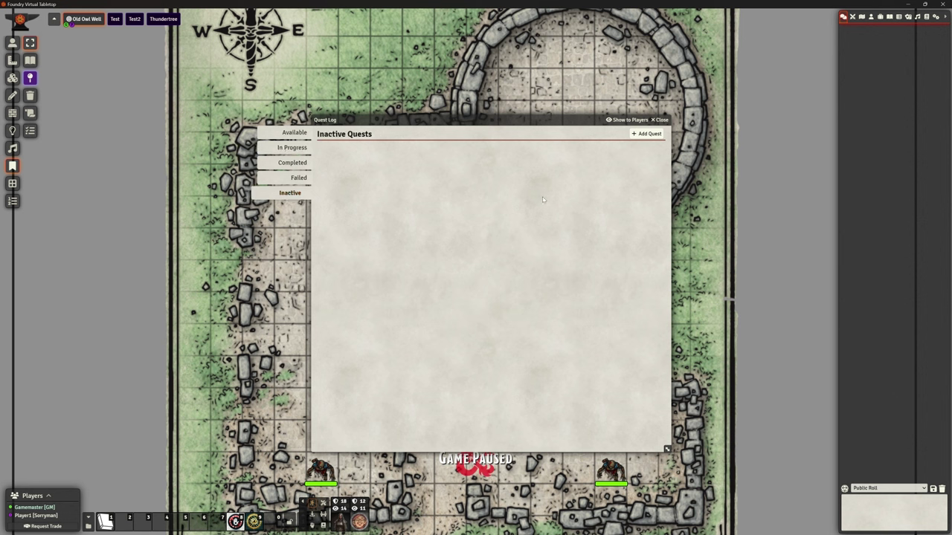
Add a New Quest and move and enlarge its Quest Details window.
{"action": "left_click", "coordinate": [645, 135]}
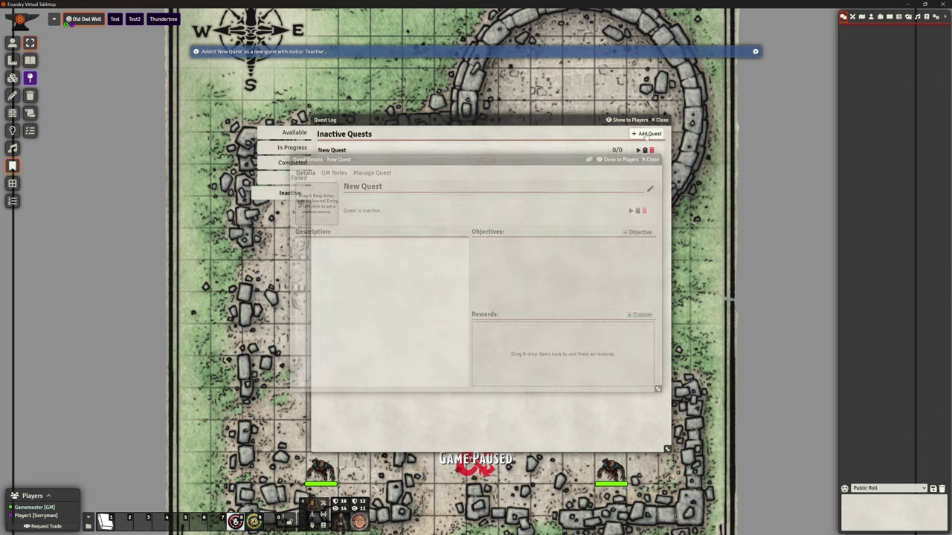
{"action": "left_click_drag", "start_coordinate": [555, 152], "coordinate": [543, 199]}
{"action": "left_click_drag", "start_coordinate": [645, 425], "coordinate": [718, 477]}
{"action": "left_click_drag", "start_coordinate": [471, 197], "coordinate": [438, 95]}
{"action": "left_click_drag", "start_coordinate": [685, 374], "coordinate": [722, 466]}
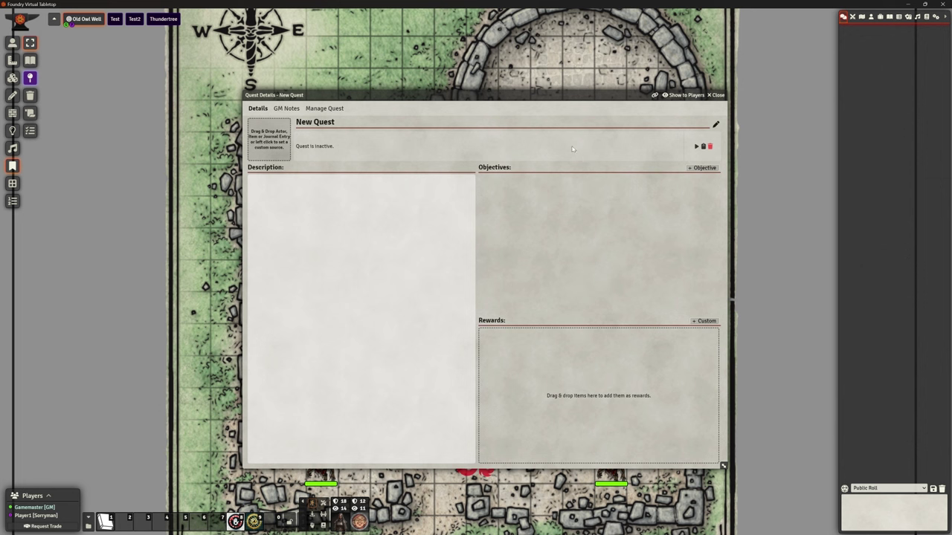
Check the GM Notes and Management tabs, return to Details, and show the Actors list.
{"action": "left_click", "coordinate": [287, 108]}
{"action": "left_click", "coordinate": [312, 108]}
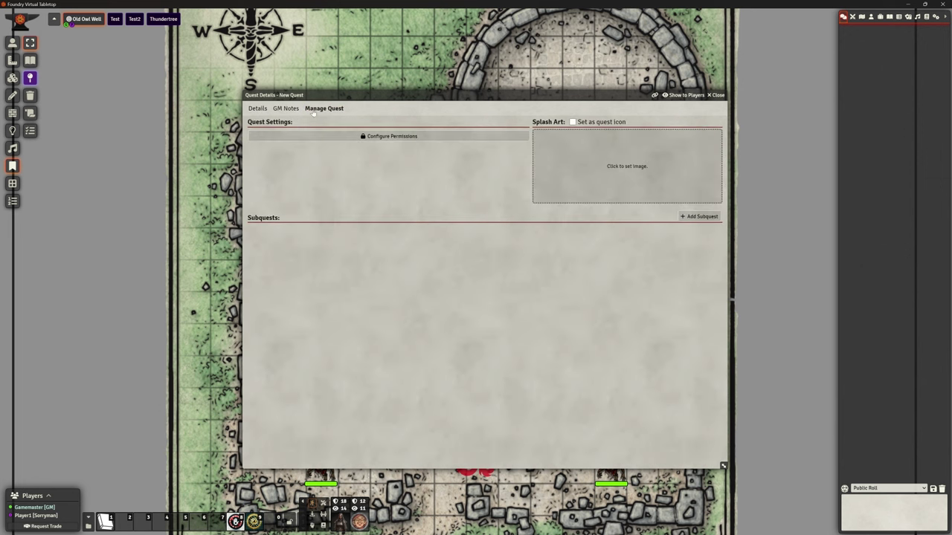
{"action": "left_click", "coordinate": [256, 108]}
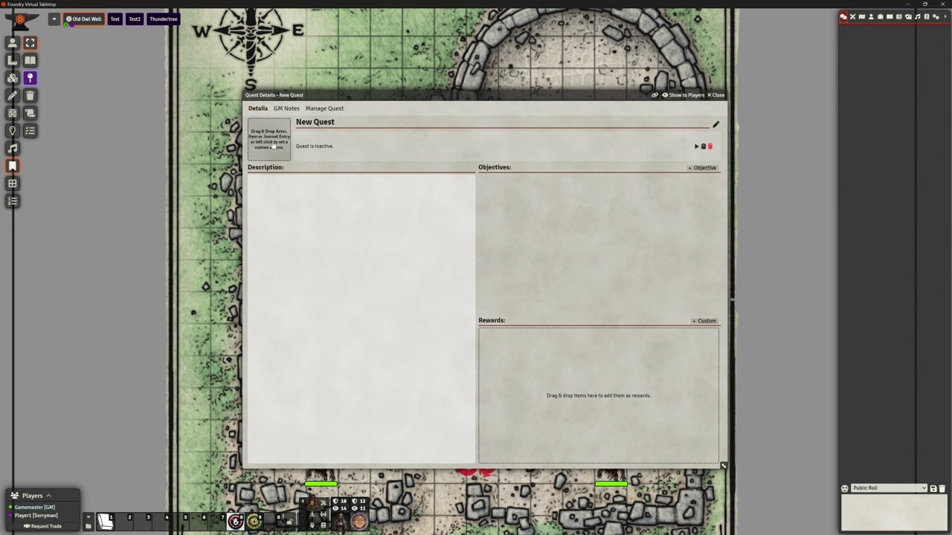
{"action": "left_click", "coordinate": [871, 16]}
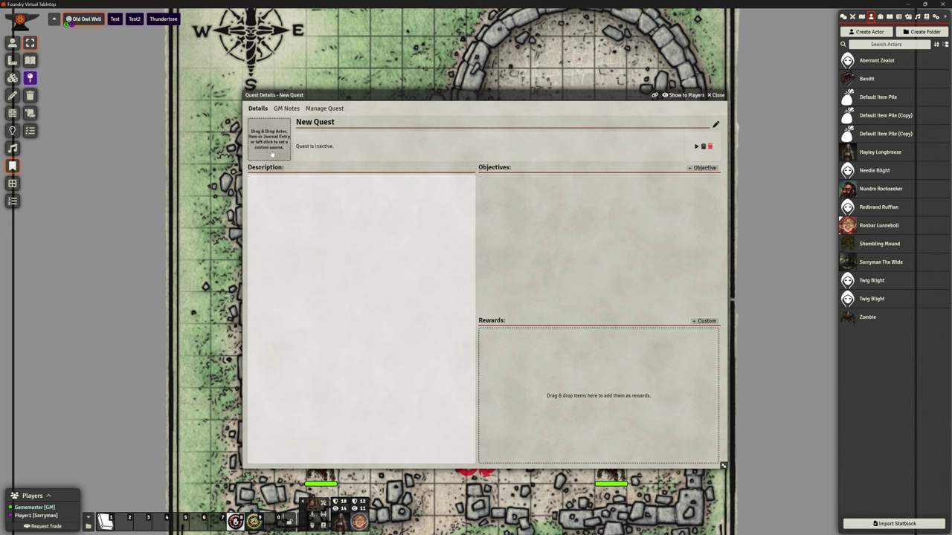
Drop Ronbar Lunneboll in as quest giver and retitle the quest 'Ronbar Needs some Help'.
{"action": "left_click_drag", "start_coordinate": [872, 232], "coordinate": [270, 148]}
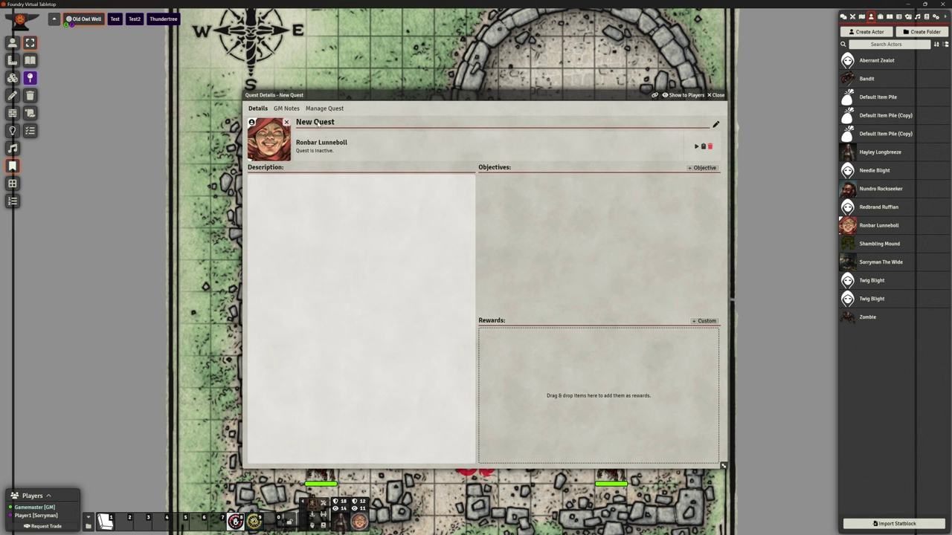
{"action": "left_click", "coordinate": [443, 123]}
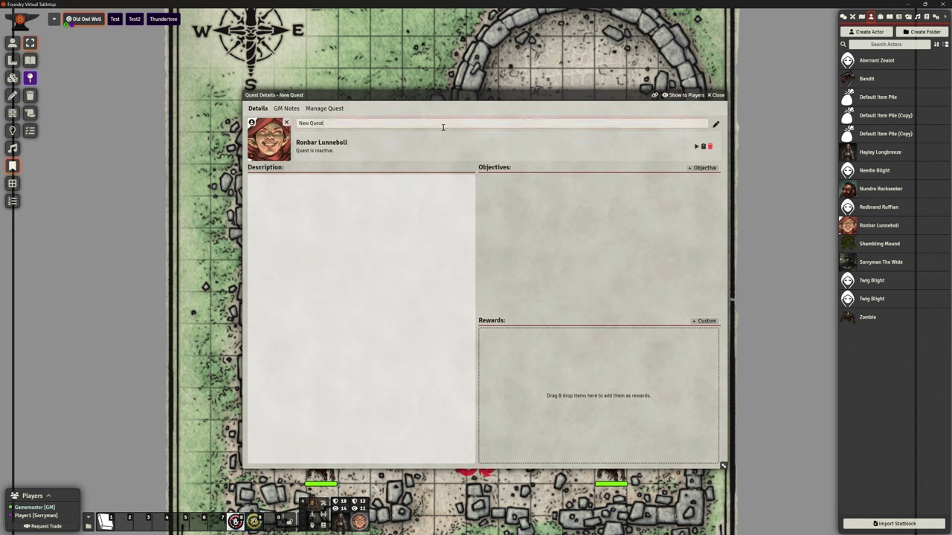
{"action": "key", "text": "BackSpace"}
{"action": "key", "text": "BackSpace"}
{"action": "key", "text": "BackSpace"}
{"action": "key", "text": "BackSpace"}
{"action": "key", "text": "BackSpace"}
{"action": "key", "text": "BackSpace"}
{"action": "key", "text": "BackSpace"}
{"action": "key", "text": "BackSpace"}
{"action": "type", "text": "Ronbar Needs some Help"}
{"action": "left_click", "coordinate": [456, 164]}
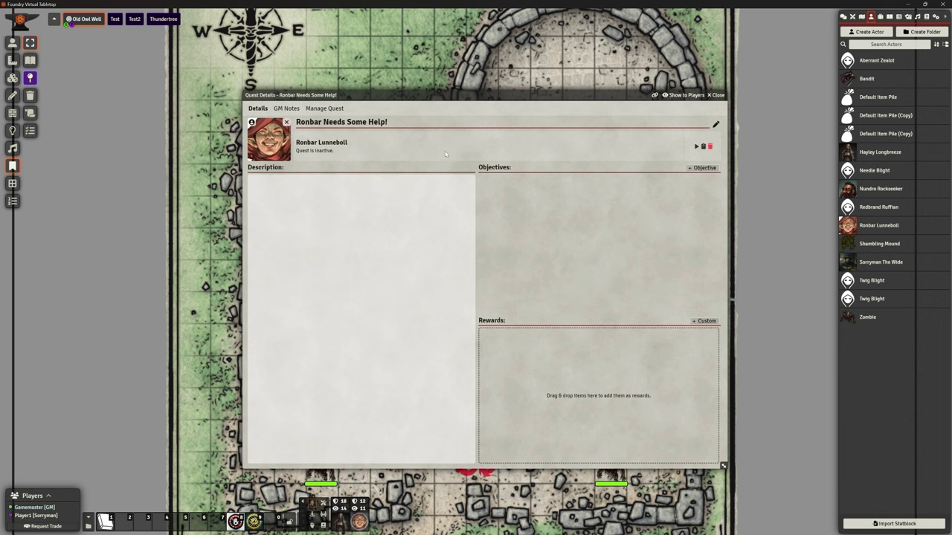
Write and save the description 'Ronbar got very drunk and has lost all his important tools…'.
{"action": "left_click", "coordinate": [468, 181]}
{"action": "type", "text": "Ronbar got very drunk and has lost all h"}
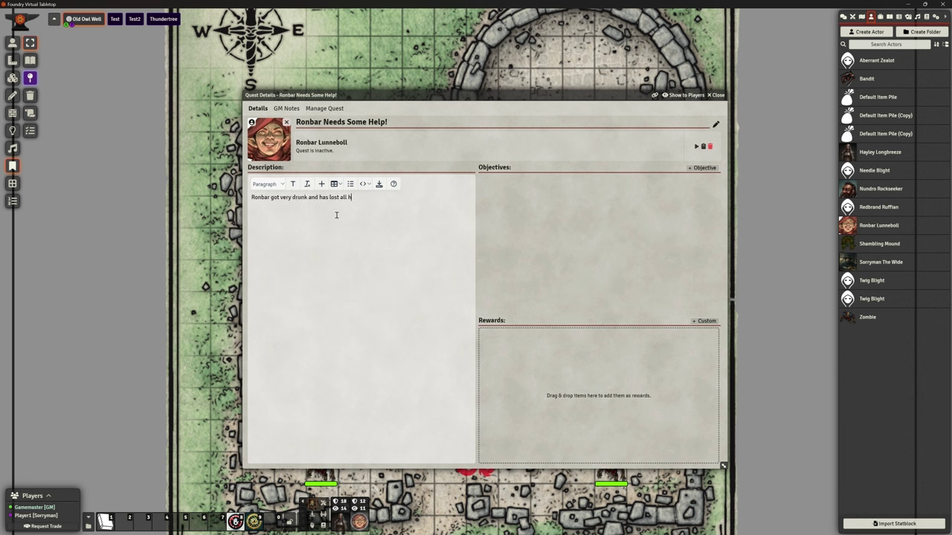
{"action": "type", "text": "is important tools. He wants you to help find them all."}
{"action": "left_click", "coordinate": [379, 184]}
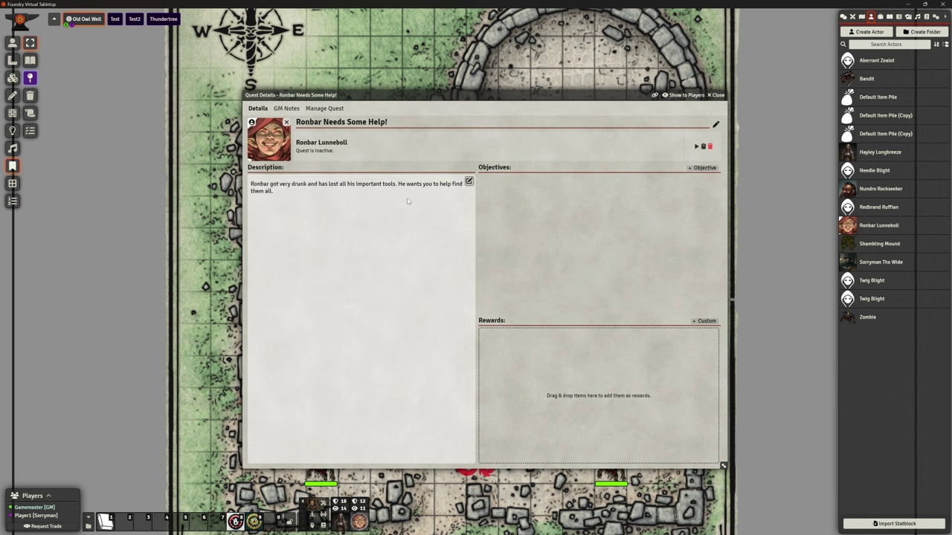
{"action": "left_click", "coordinate": [468, 182]}
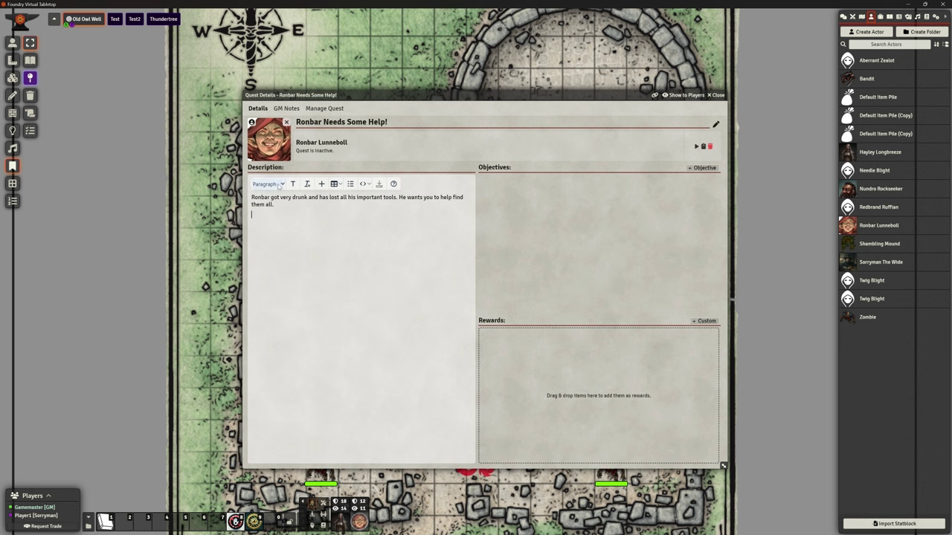